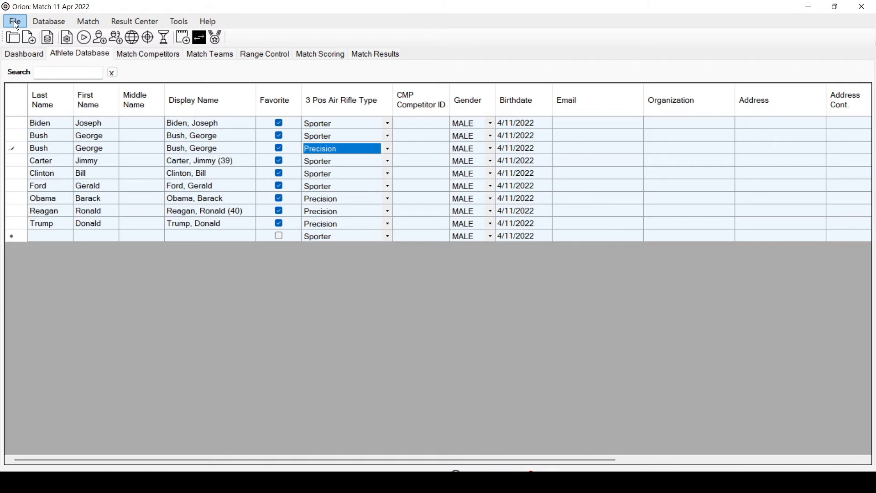
Create a new local match with the Three-Position Finals course of fire, closing the current match and overwriting the existing match file.
{"action": "left_click", "coordinate": [15, 23]}
{"action": "mouse_move", "coordinate": [31, 36]}
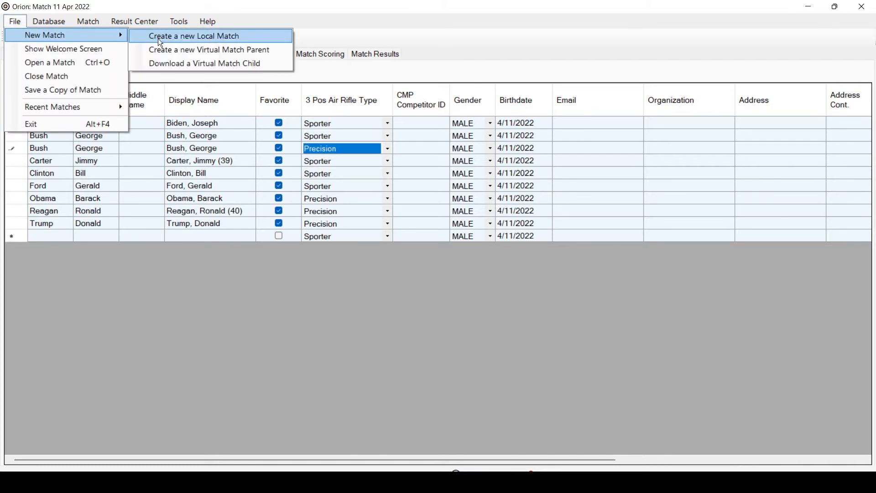
{"action": "left_click", "coordinate": [185, 41]}
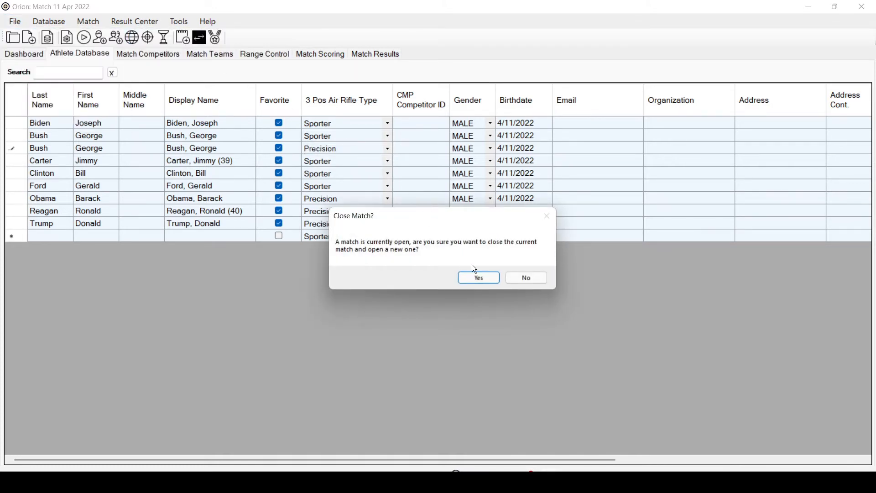
{"action": "left_click", "coordinate": [480, 278]}
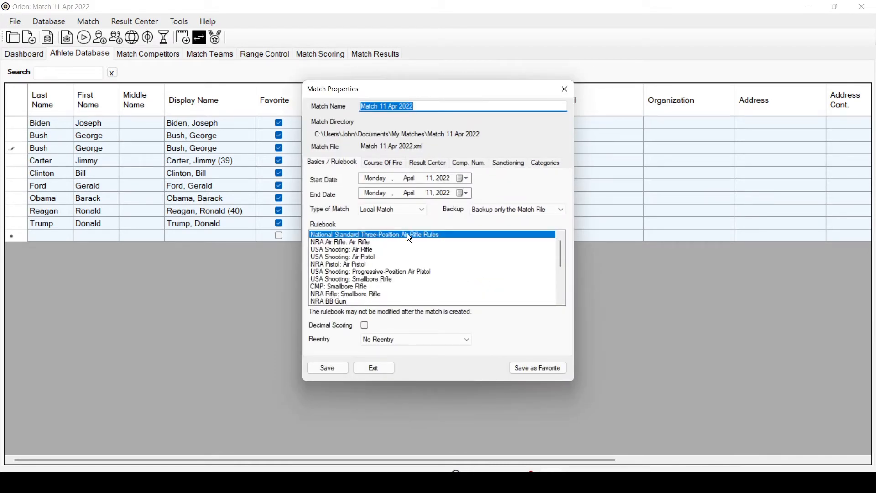
{"action": "left_click", "coordinate": [392, 165]}
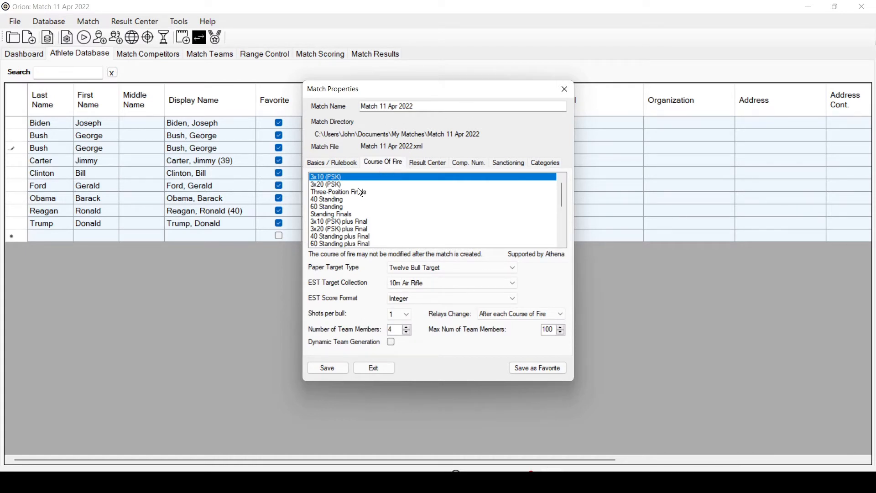
{"action": "left_click", "coordinate": [336, 194]}
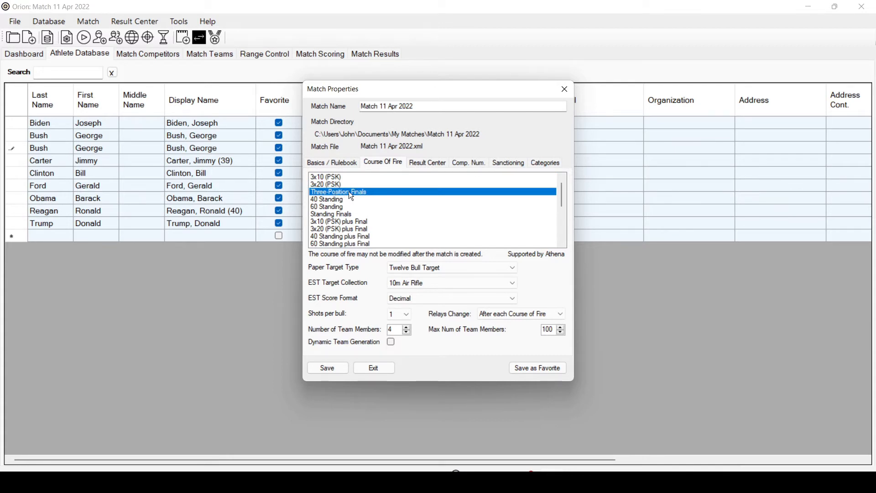
{"action": "left_click", "coordinate": [330, 374]}
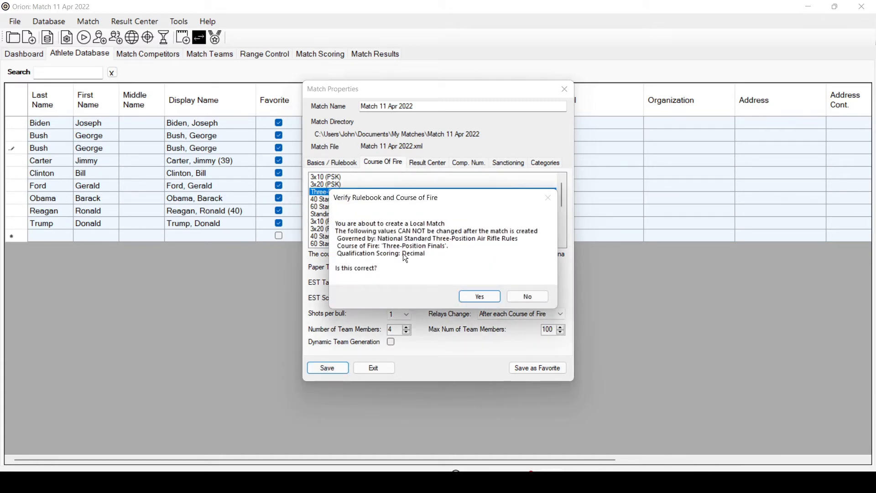
{"action": "left_click", "coordinate": [479, 297]}
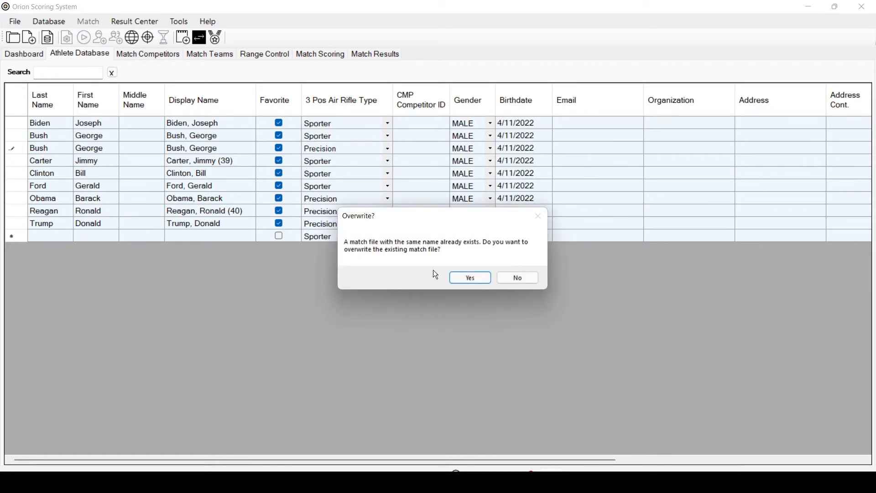
{"action": "left_click", "coordinate": [478, 278]}
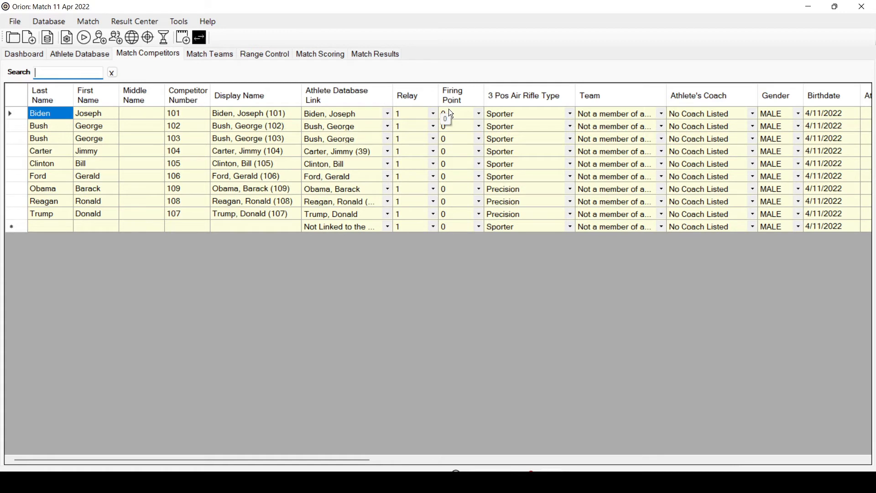
Open the recent match "Match 12 Apr 2022" in place of the current one.
{"action": "left_click", "coordinate": [14, 23]}
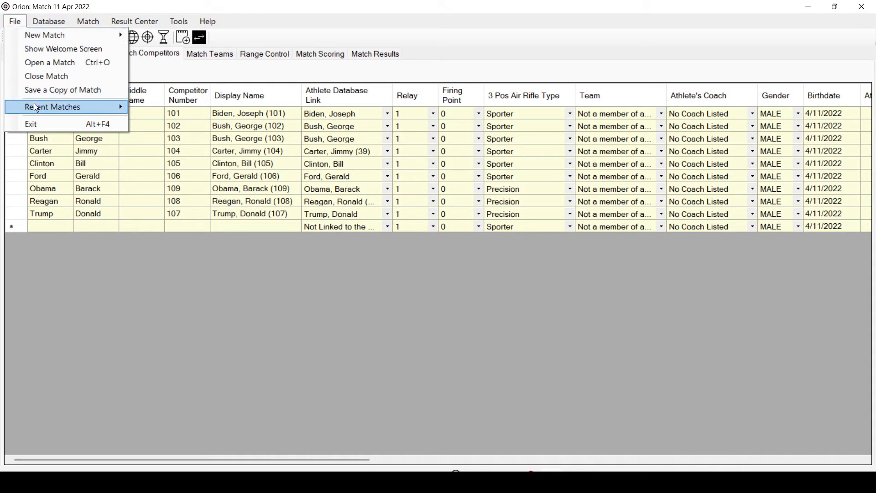
{"action": "mouse_move", "coordinate": [38, 113]}
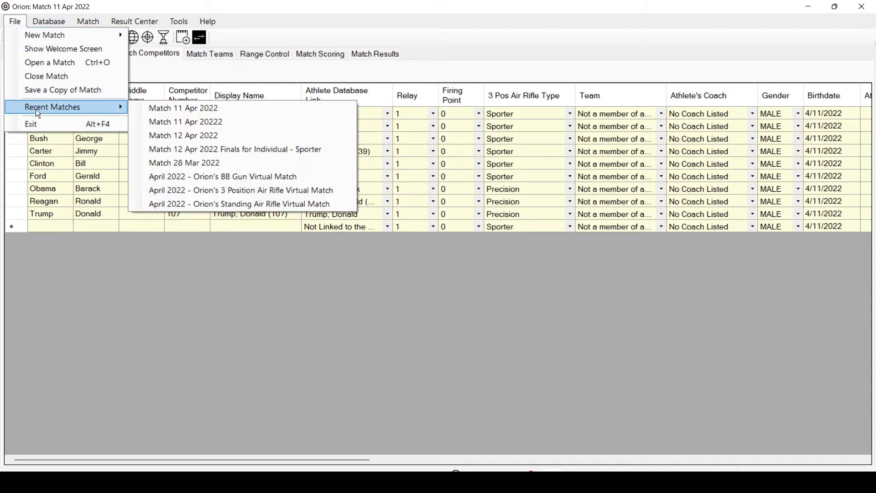
{"action": "left_click", "coordinate": [180, 136]}
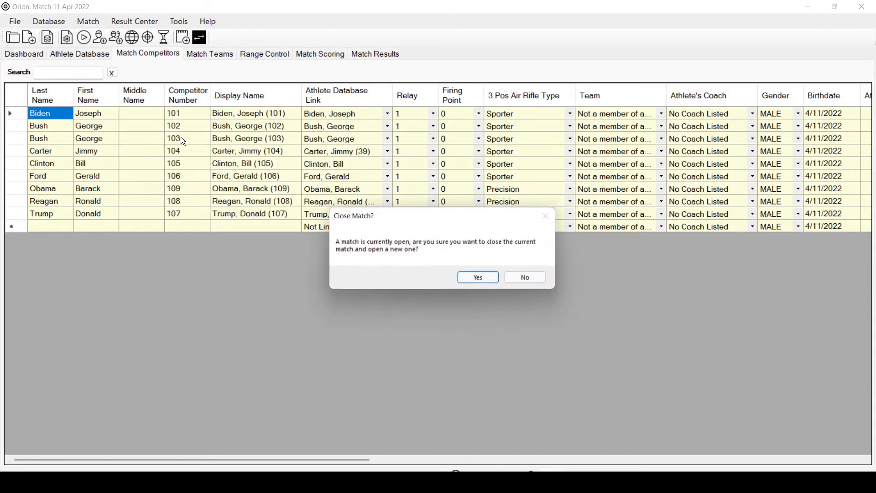
{"action": "left_click", "coordinate": [486, 279]}
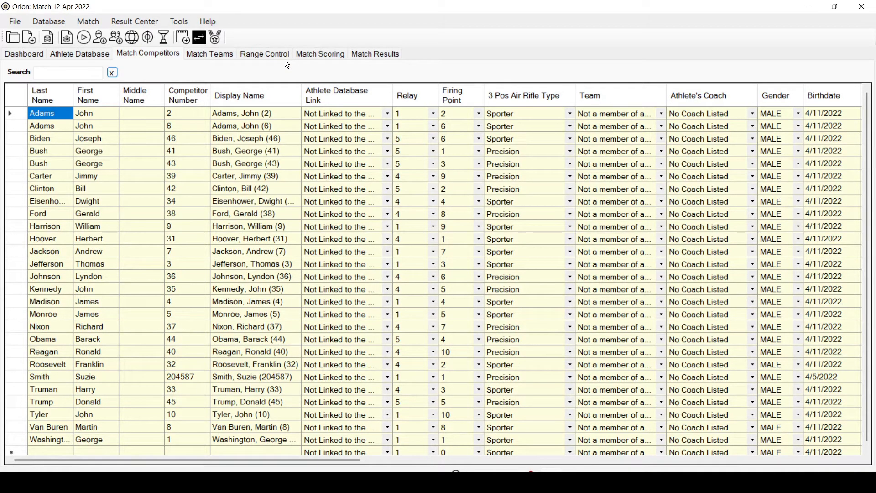
Show the match's ranked results for Individual - Sporter.
{"action": "left_click", "coordinate": [381, 57]}
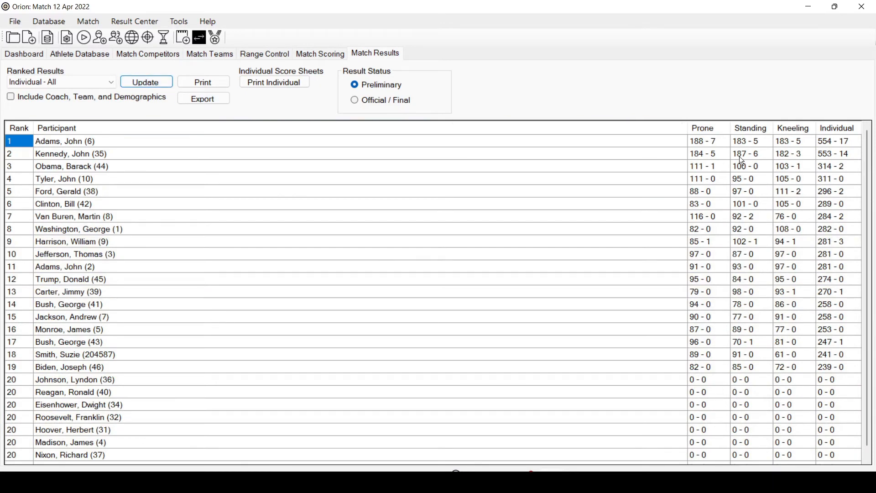
{"action": "left_click", "coordinate": [96, 81]}
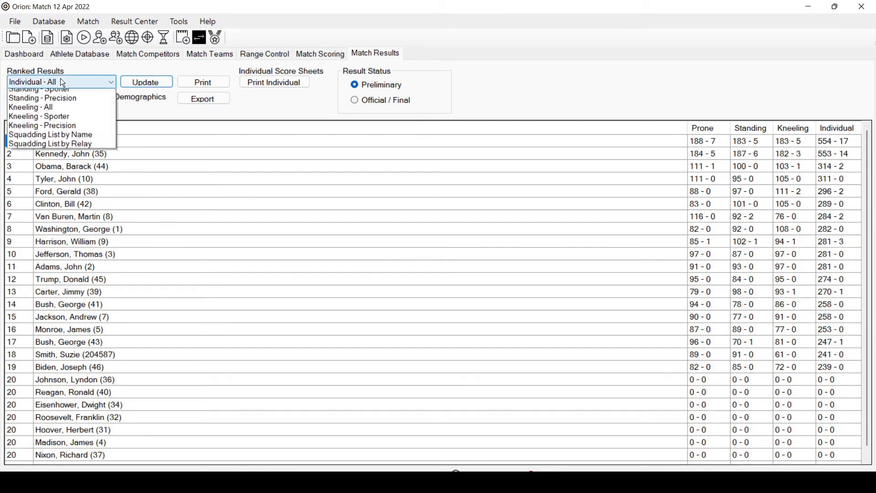
{"action": "left_click", "coordinate": [57, 99]}
{"action": "left_click", "coordinate": [146, 81]}
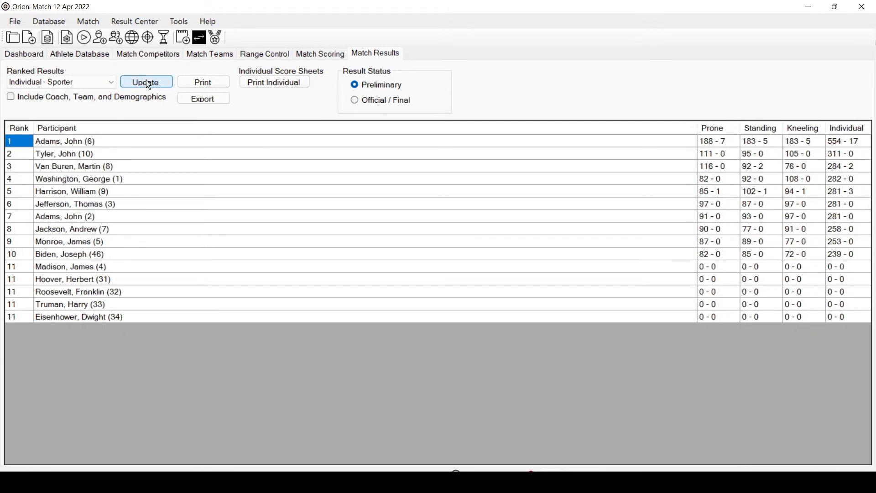
Update the ranked results to list Individual - Precision.
{"action": "left_click", "coordinate": [84, 83]}
{"action": "left_click", "coordinate": [66, 112]}
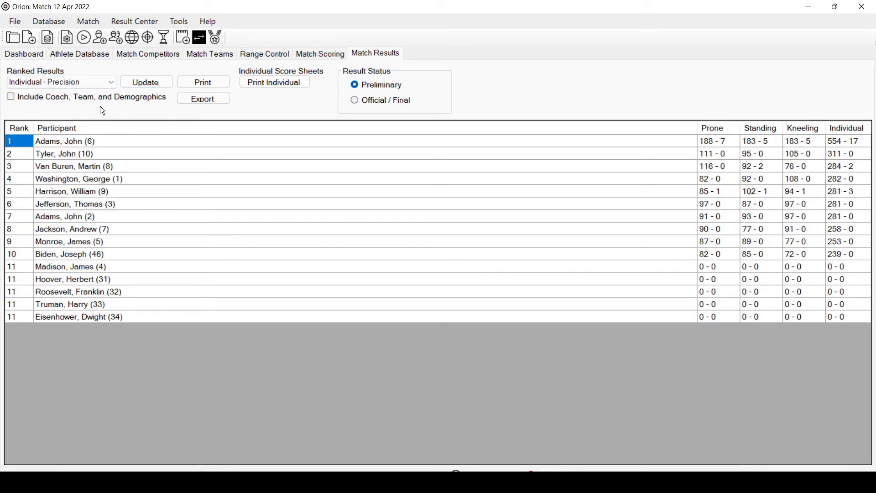
{"action": "left_click", "coordinate": [147, 83]}
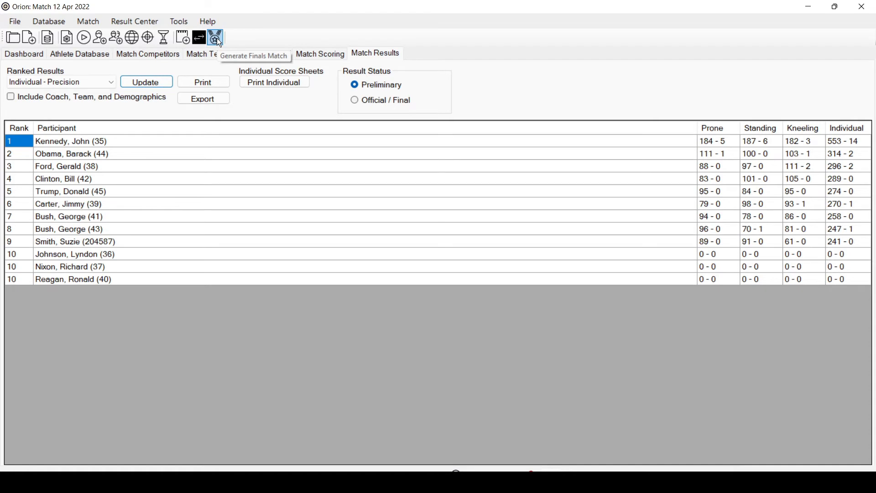
{"action": "left_click", "coordinate": [65, 23]}
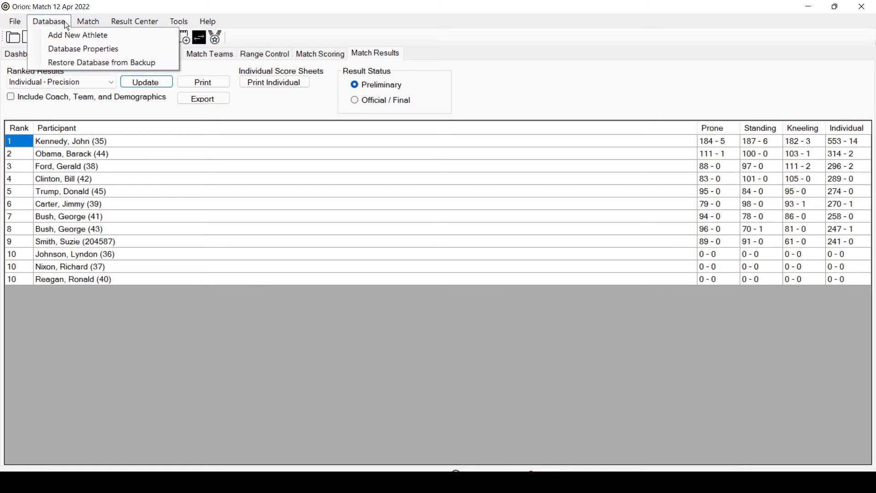
{"action": "left_click", "coordinate": [68, 21]}
{"action": "left_click", "coordinate": [73, 21]}
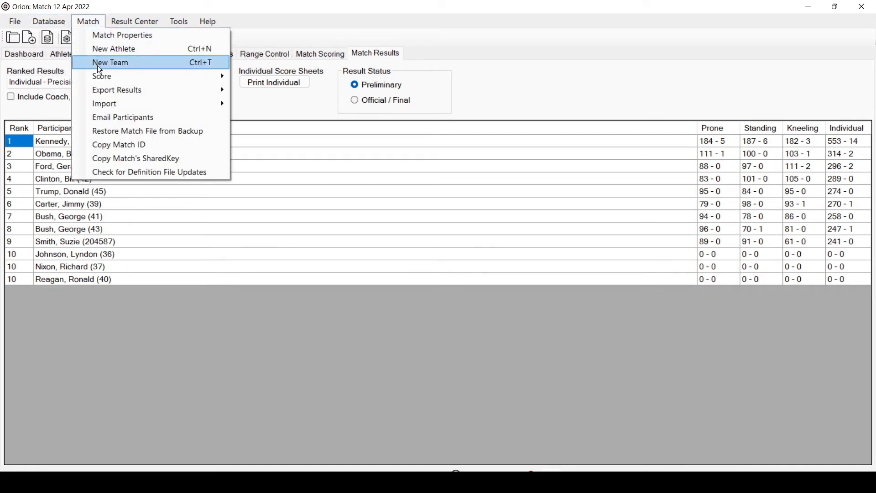
{"action": "mouse_move", "coordinate": [105, 88]}
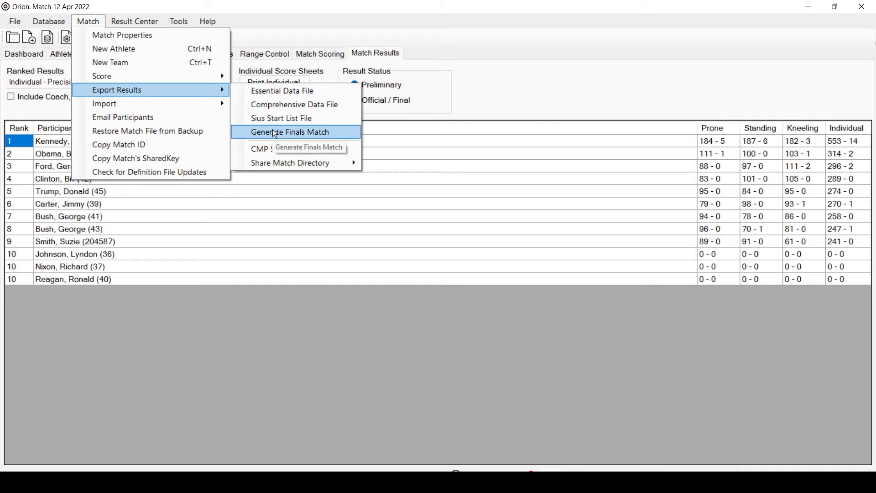
{"action": "left_click", "coordinate": [263, 18]}
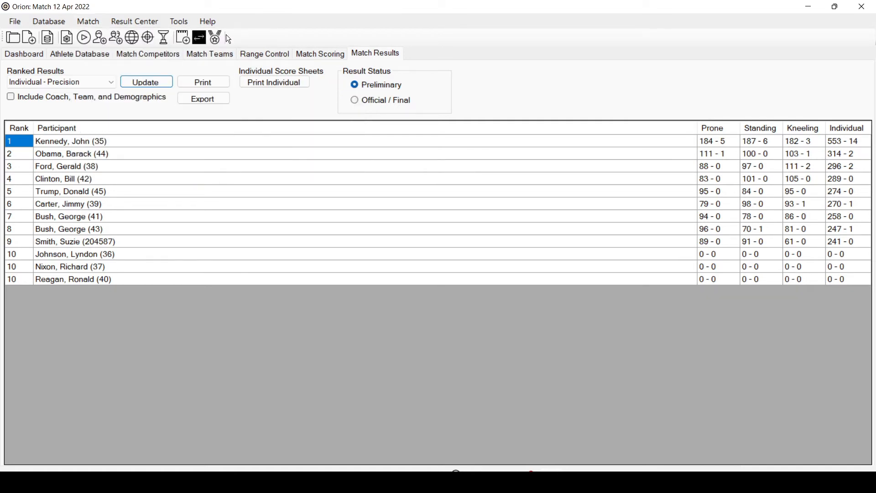
Generate a finals match from the Individual - Sporter qualification results, squadded randomly starting on firing point 3, and open it.
{"action": "left_click", "coordinate": [218, 37]}
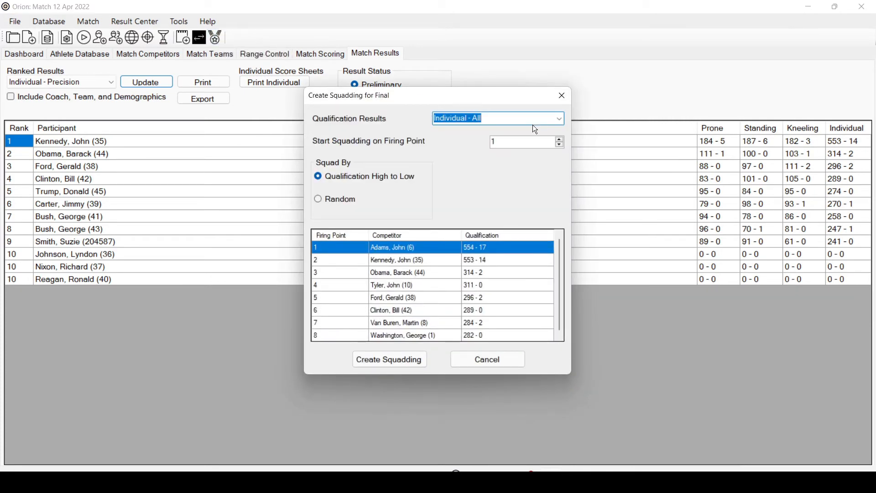
{"action": "left_click", "coordinate": [558, 120]}
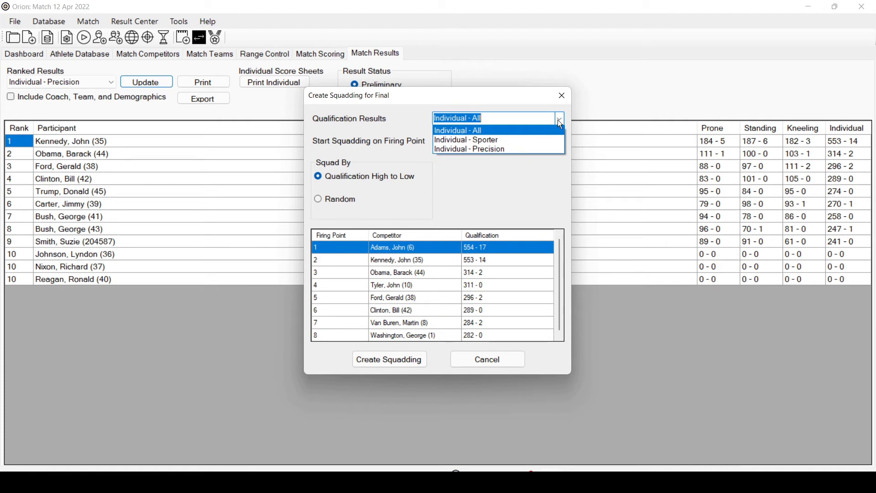
{"action": "left_click", "coordinate": [483, 146]}
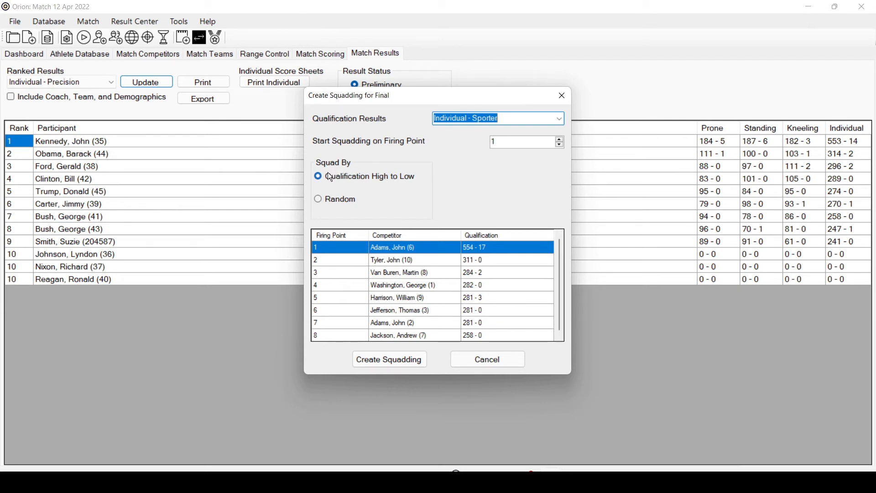
{"action": "left_click", "coordinate": [328, 200]}
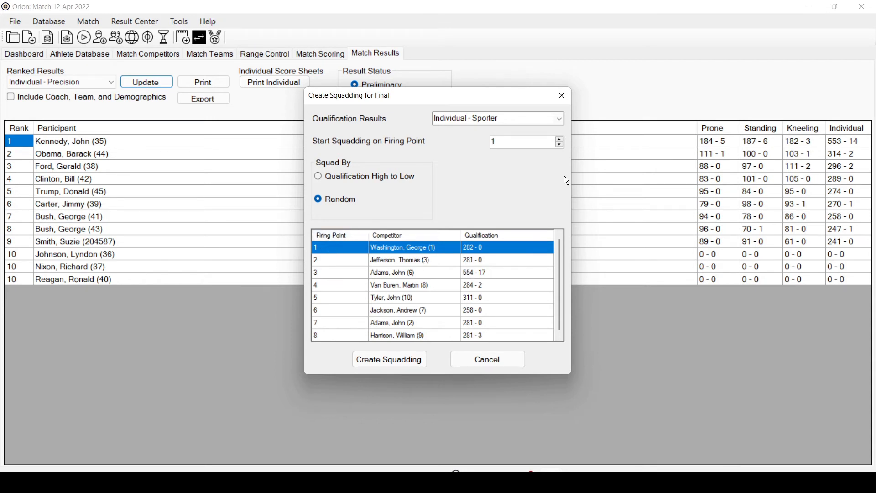
{"action": "left_click", "coordinate": [559, 139]}
{"action": "left_click", "coordinate": [559, 140]}
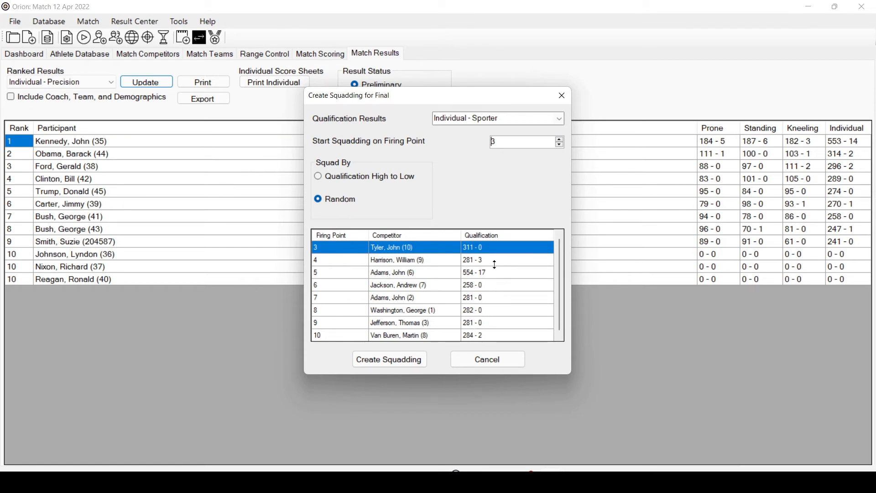
{"action": "left_click", "coordinate": [395, 360]}
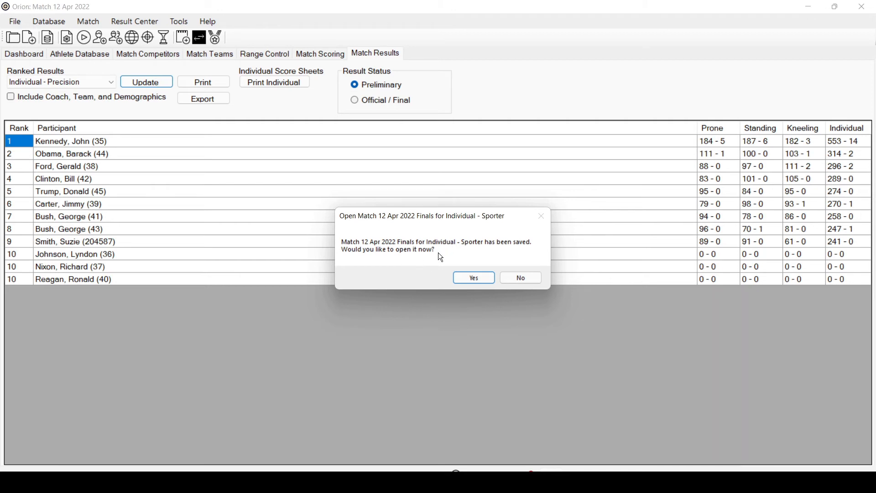
{"action": "left_click", "coordinate": [475, 275]}
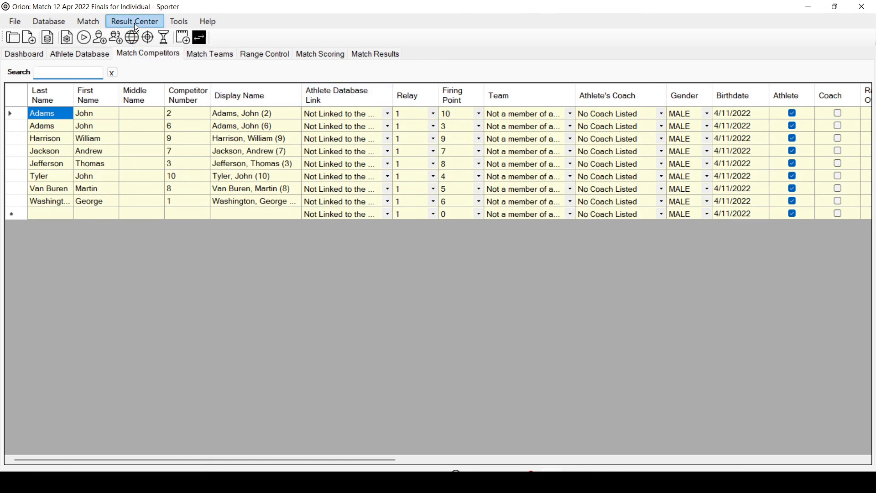
Add the finals match to the "Orion Open Tournament 12 Apr 2022" tournament in its match properties and save.
{"action": "left_click", "coordinate": [83, 22]}
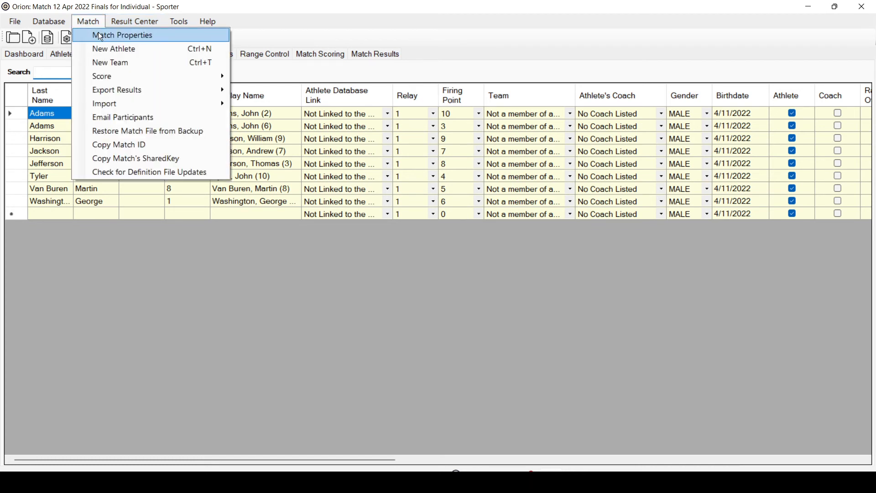
{"action": "left_click", "coordinate": [97, 32]}
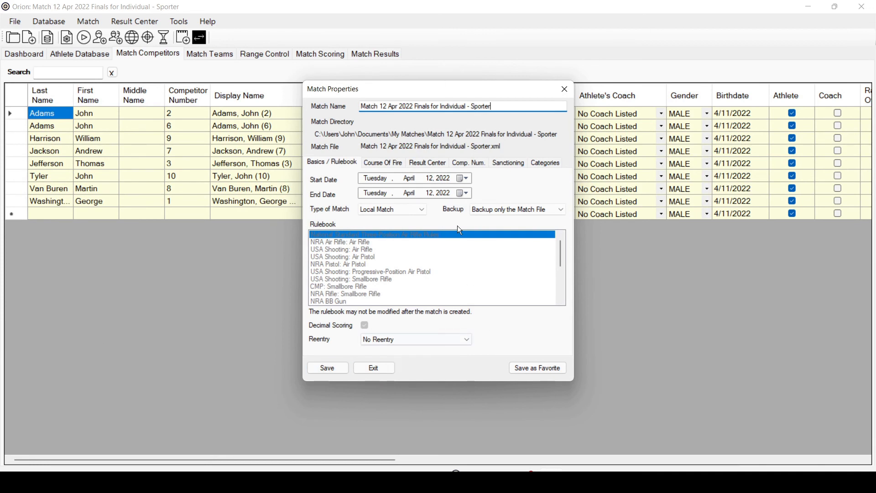
{"action": "left_click", "coordinate": [422, 163]}
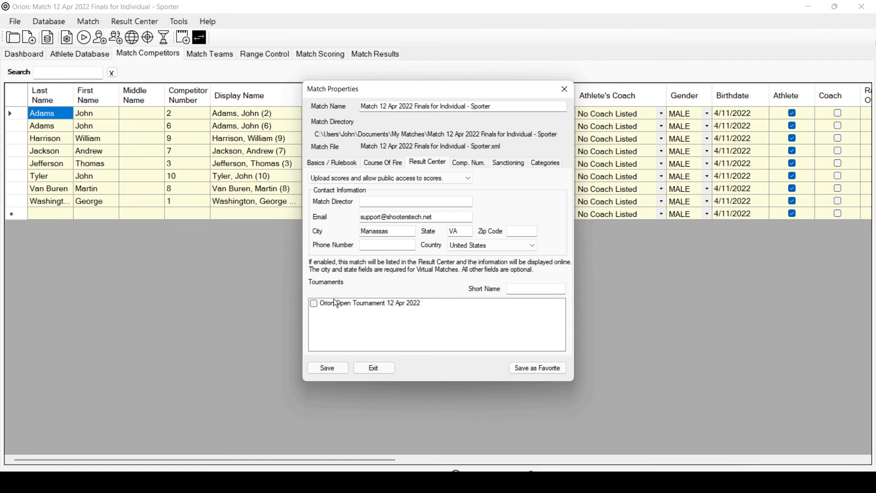
{"action": "left_click", "coordinate": [313, 304]}
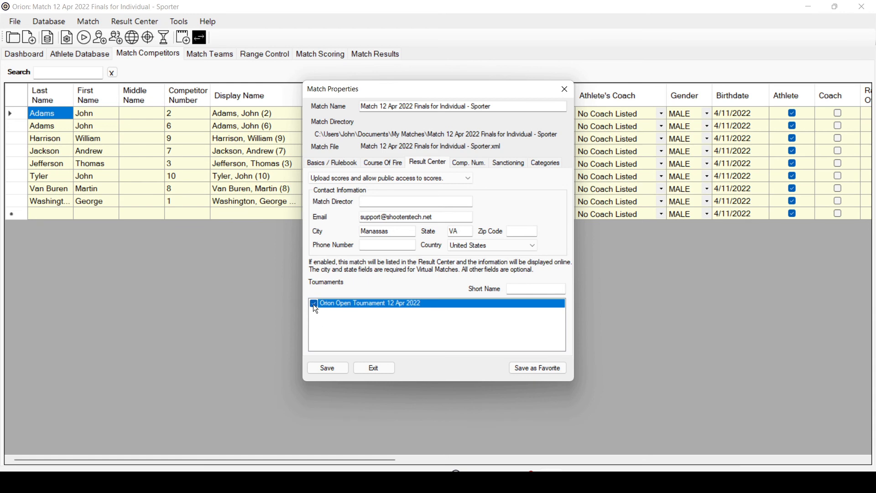
{"action": "left_click", "coordinate": [329, 368]}
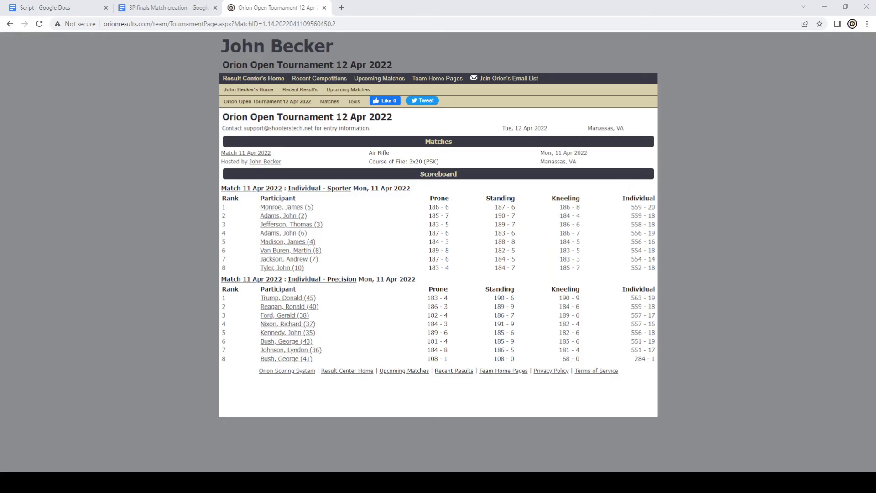
Switch to the browser, reload the Orion Open Tournament 12 Apr 2022 page and examine the scoreboard for the Sporter finals match.
{"action": "left_click", "coordinate": [39, 24]}
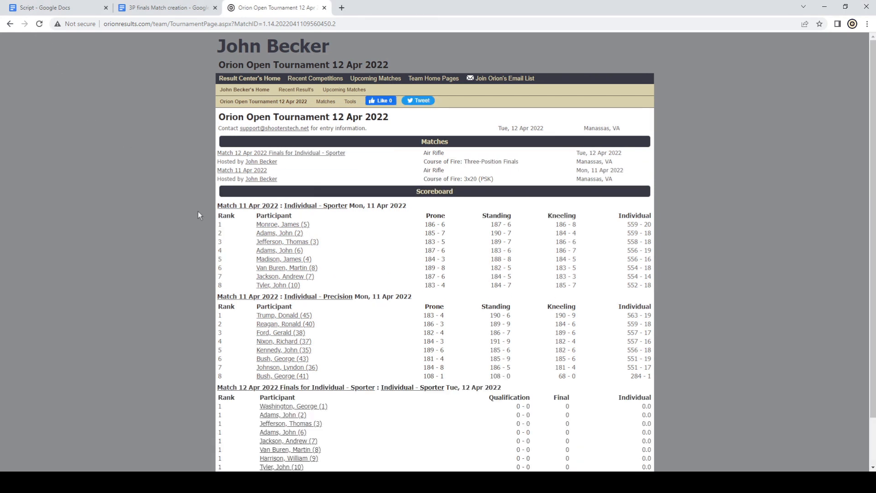
{"action": "scroll", "coordinate": [198, 210], "scroll_direction": "down", "scroll_amount": 2}
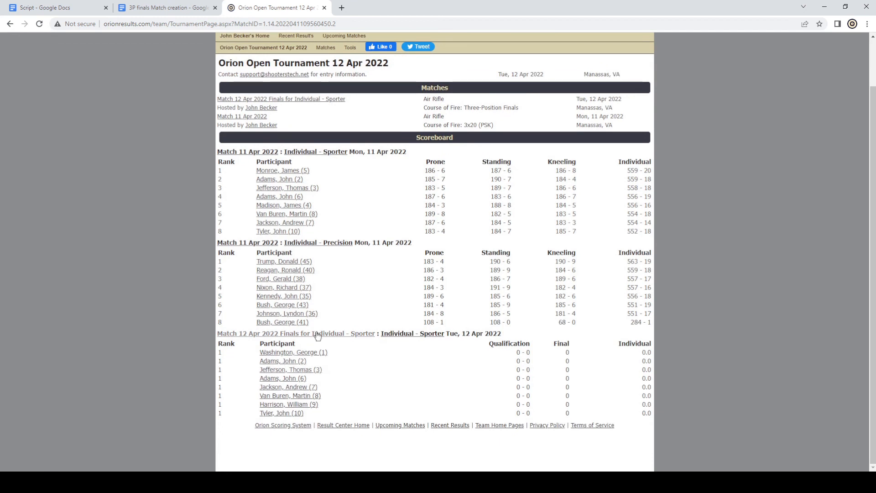